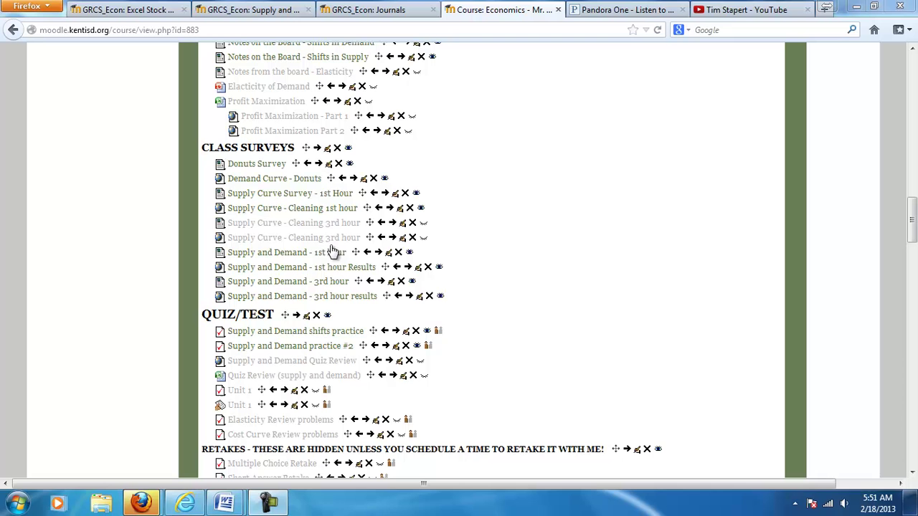
- Open the Supply and Demand - 3rd hour results spreadsheet, download it as Microsoft Excel (.xlsx) and open the file in a maximized Excel window
click(330, 300)
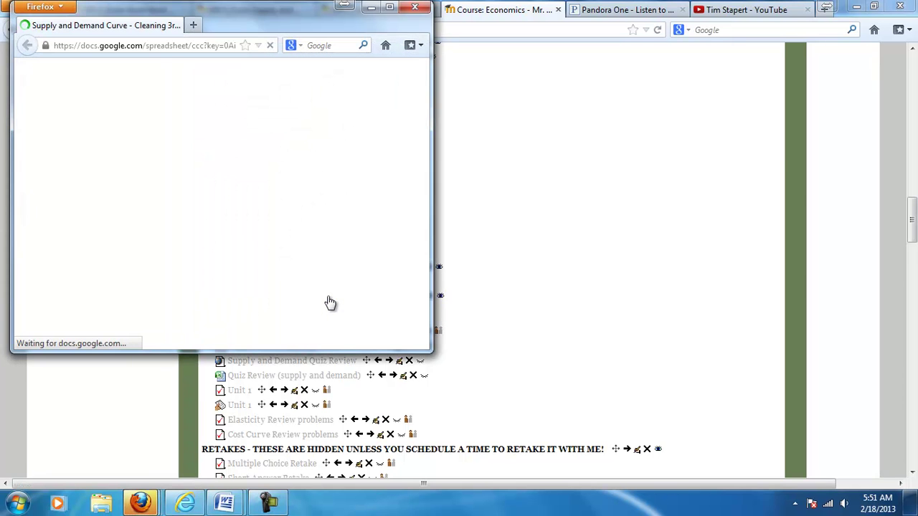
click(389, 8)
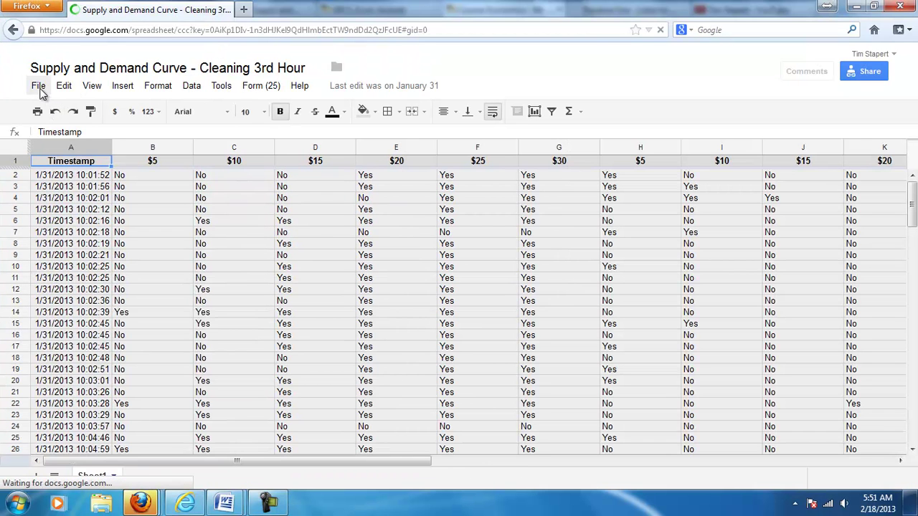
click(38, 87)
mouse_move(129, 285)
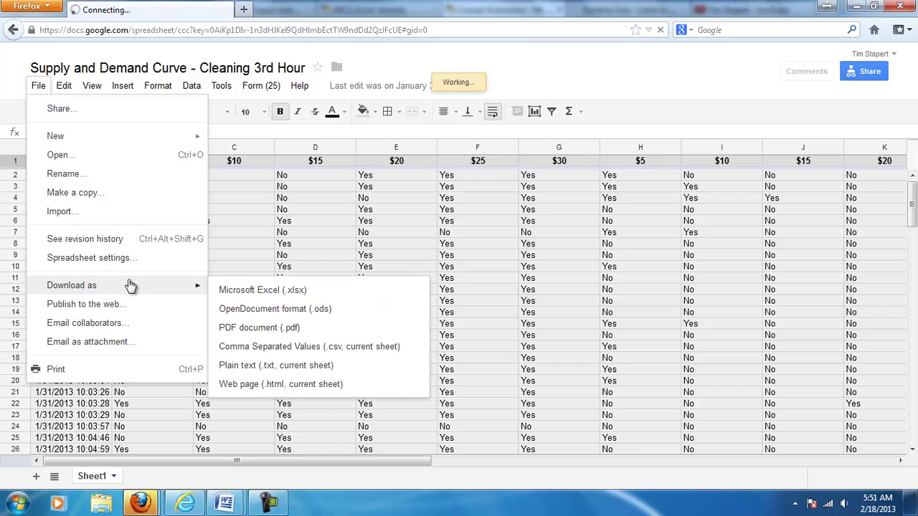
click(244, 291)
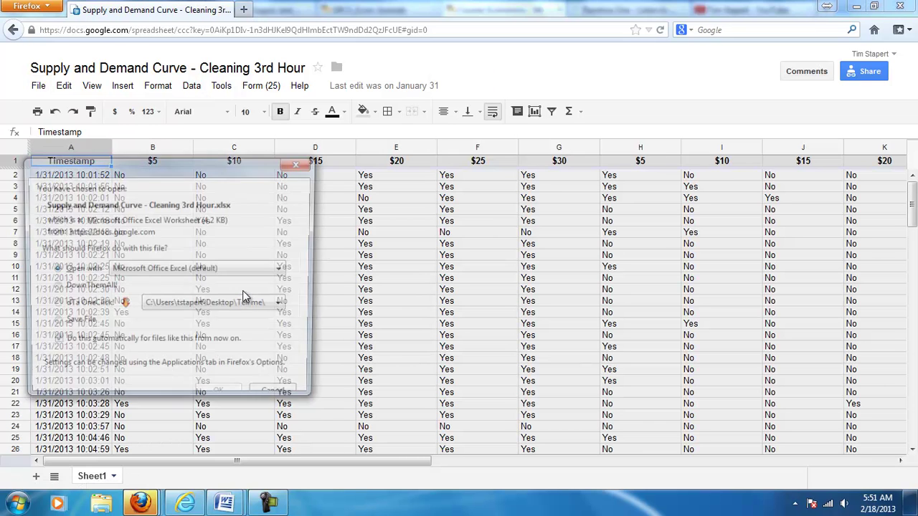
click(221, 399)
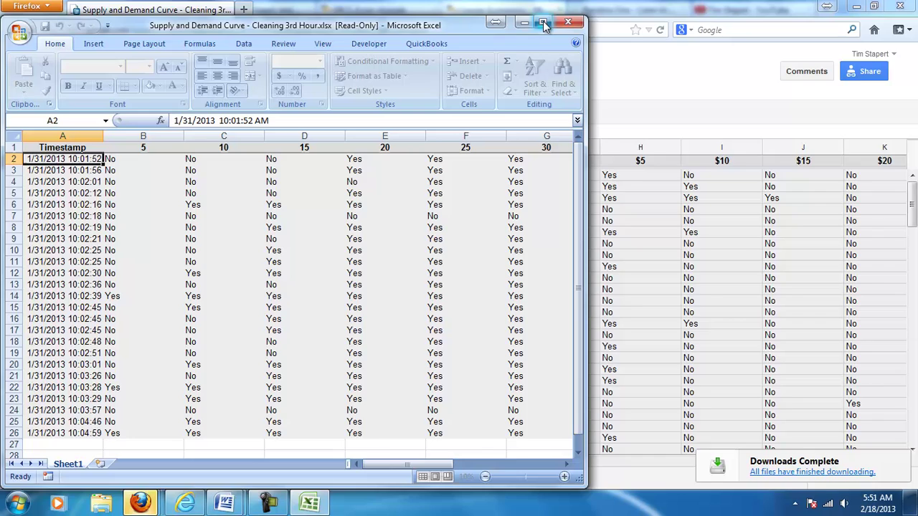
click(541, 24)
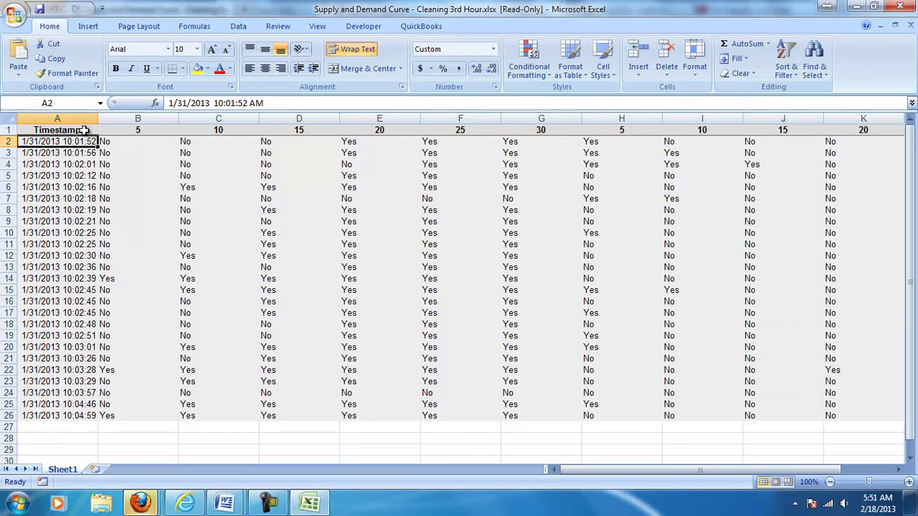
- Copy the header row of prices from row 1 into row 28 below the survey data
click(8, 130)
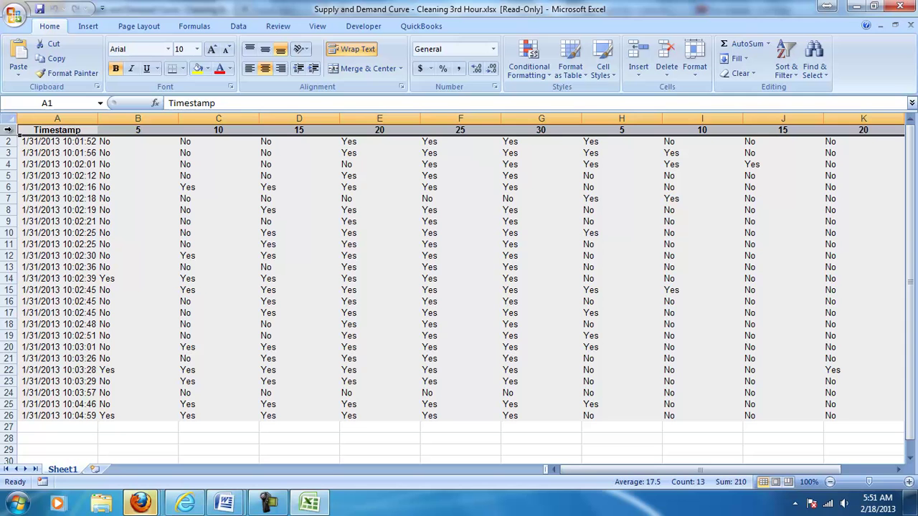
key(ctrl+c)
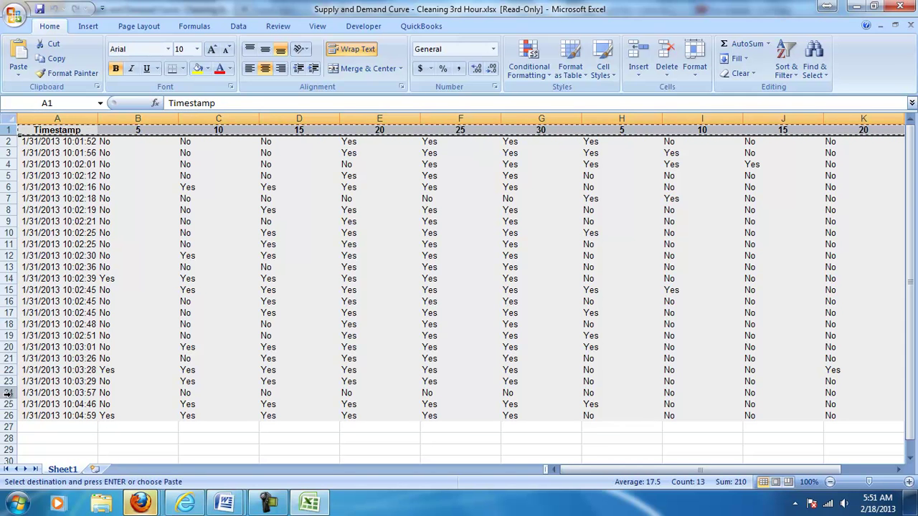
click(7, 438)
key(ctrl+v)
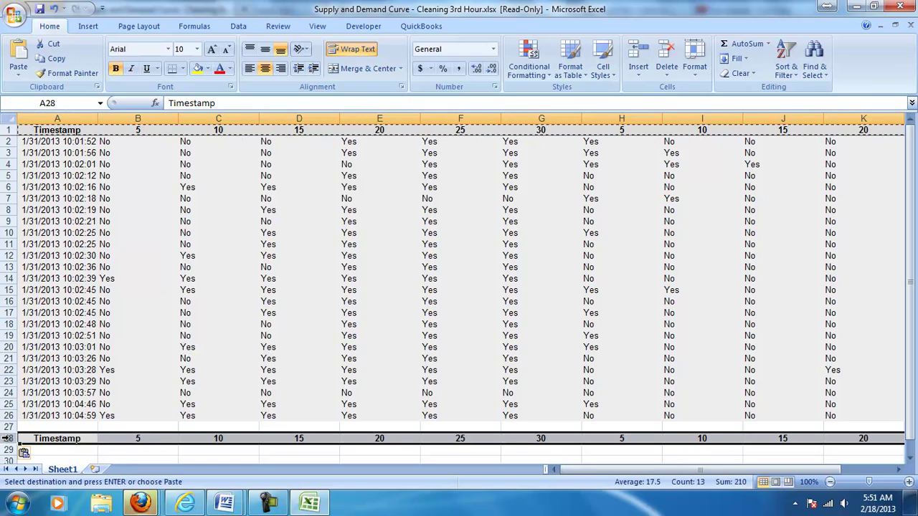
- Enter the formula =COUNTIF(B2:B26,"Yes") in cell B27 to count the Yes answers
click(139, 427)
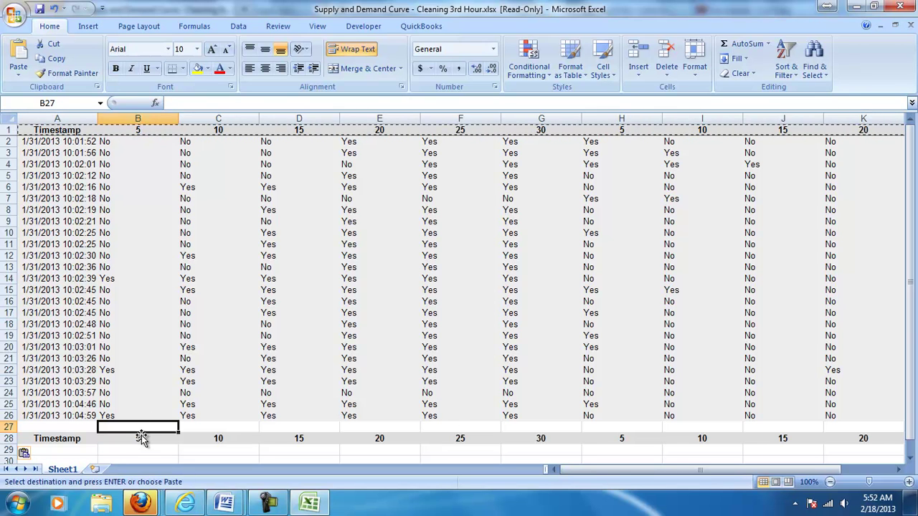
text(=)
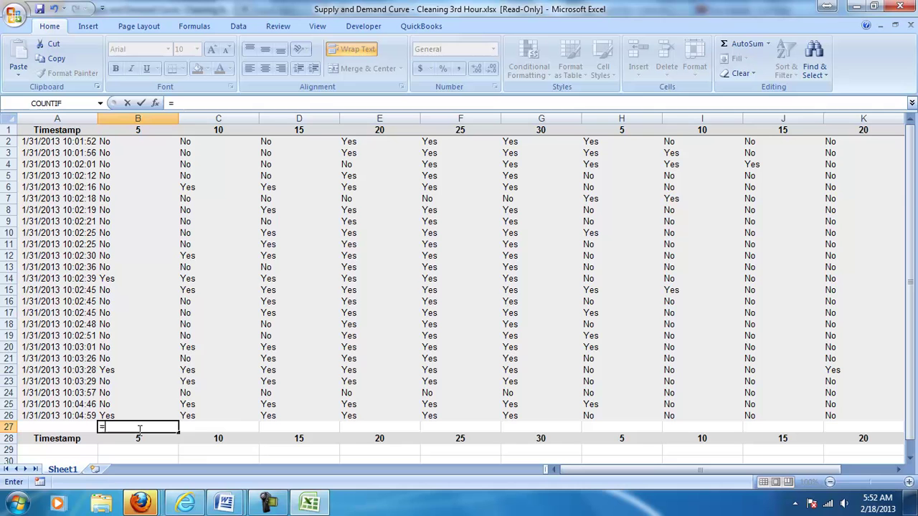
text(COUNTIF)
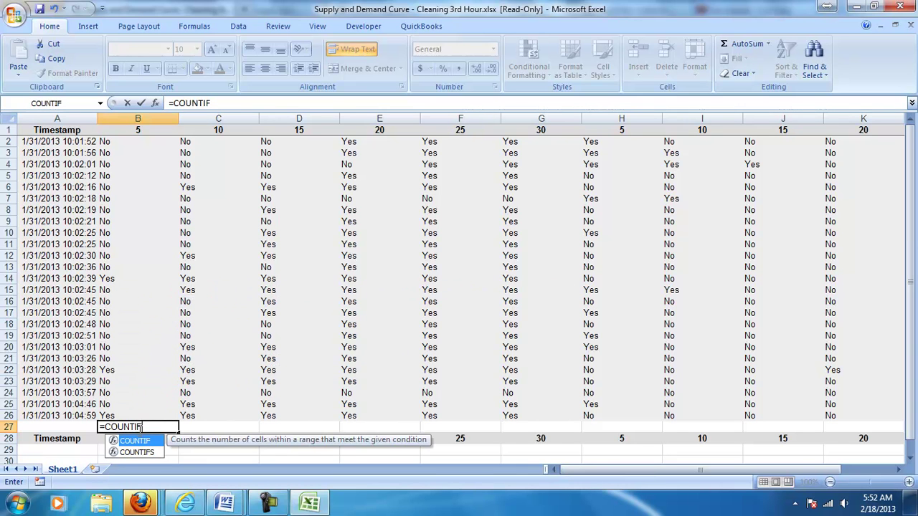
text(()
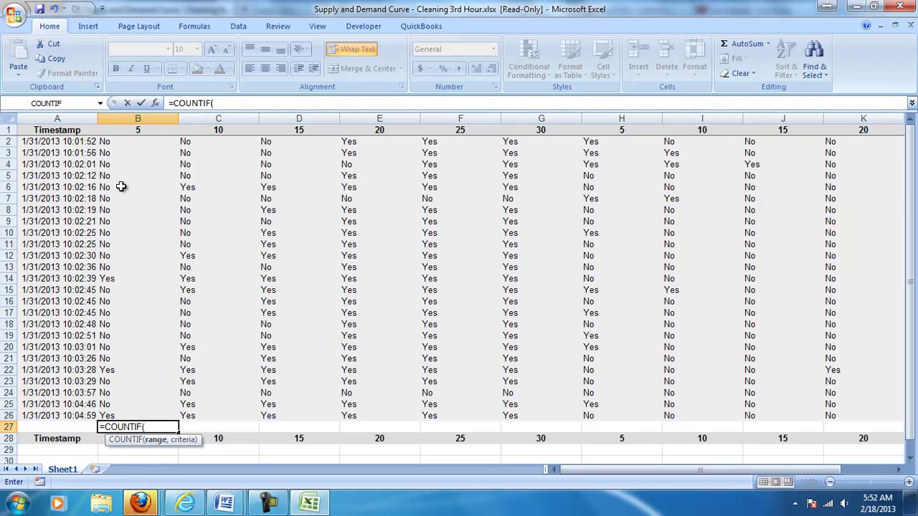
drag(119, 142, 137, 412)
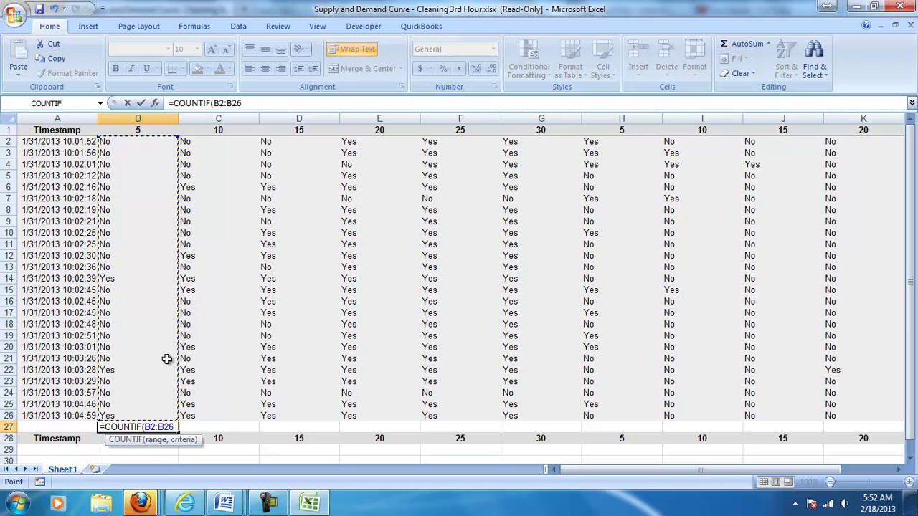
text(,)
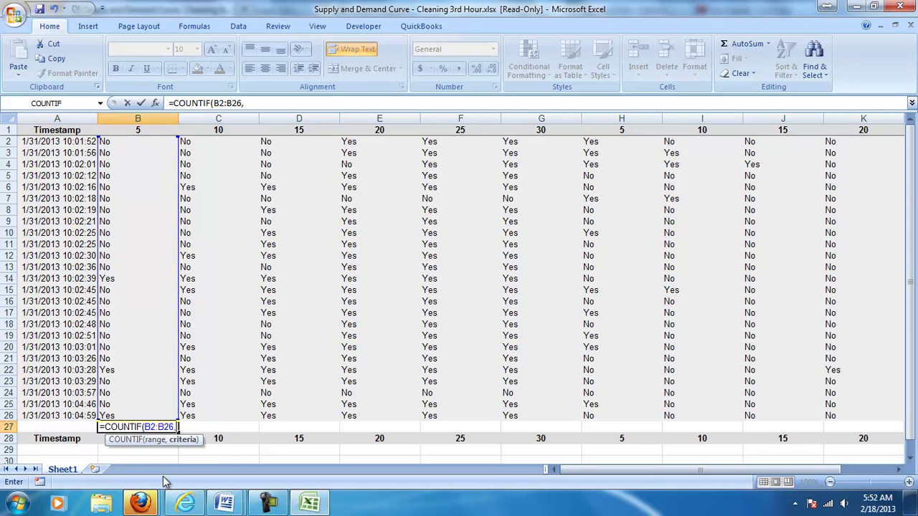
text("Yes)
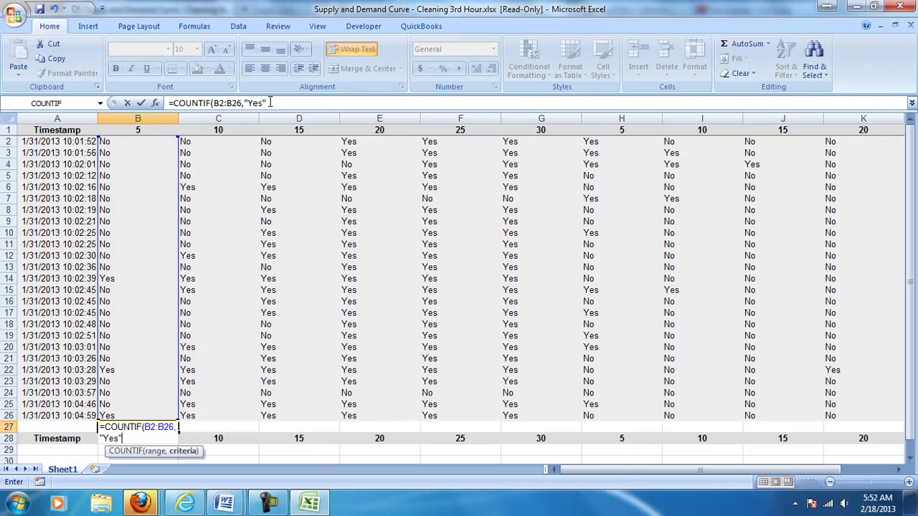
click(270, 102)
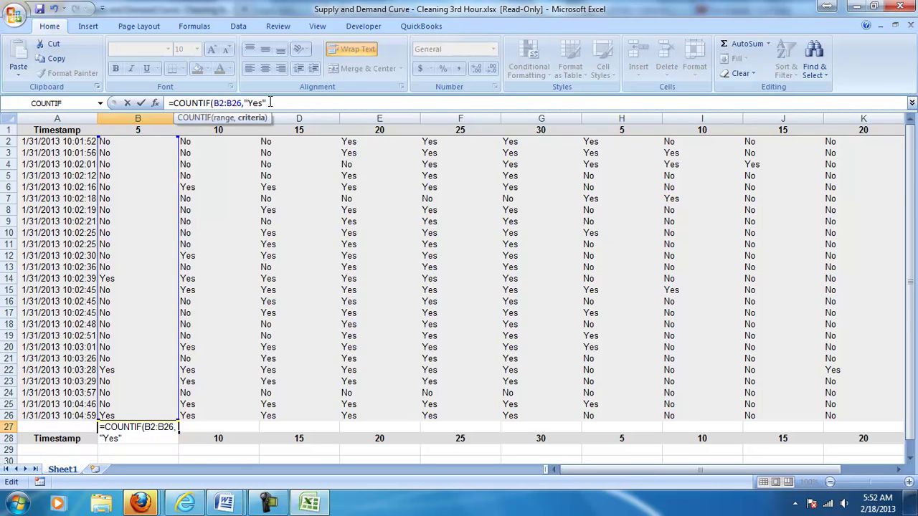
text())
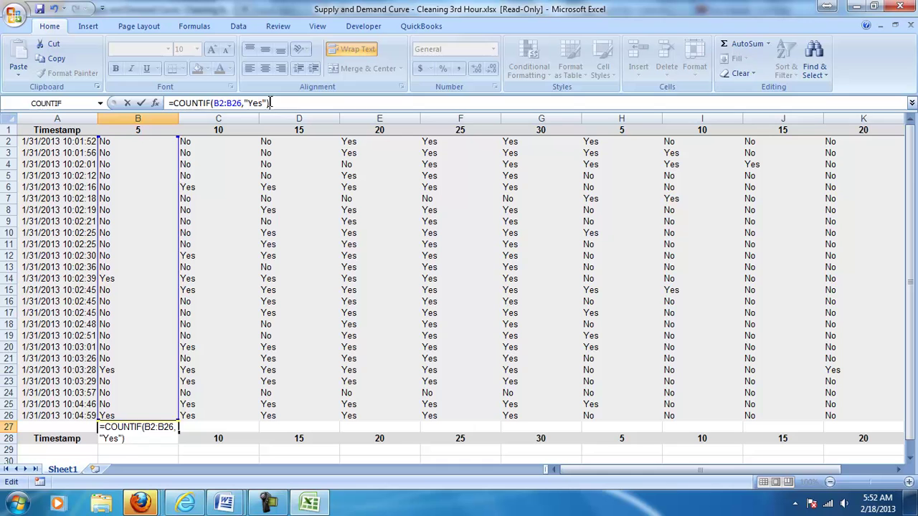
key(Return)
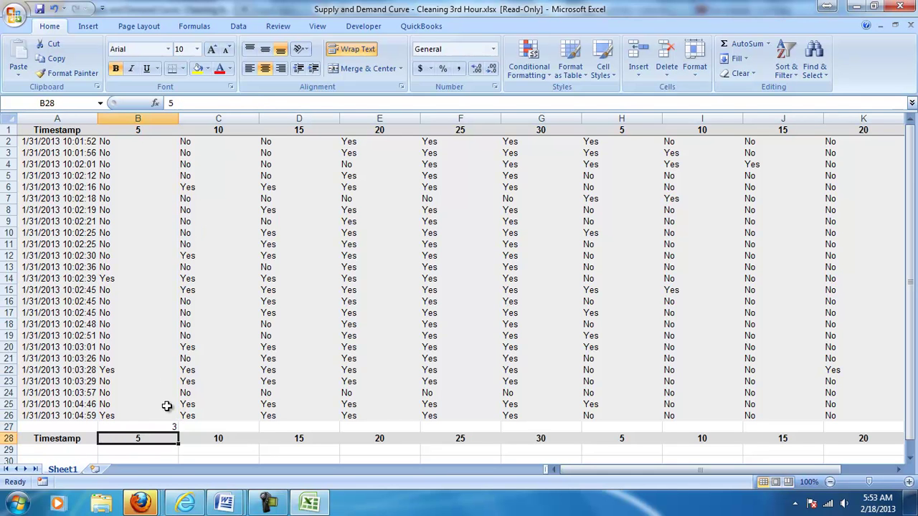
- Fill the COUNTIF formula from B27 across to M27 and check the copied formulas in C27 and D27
click(169, 428)
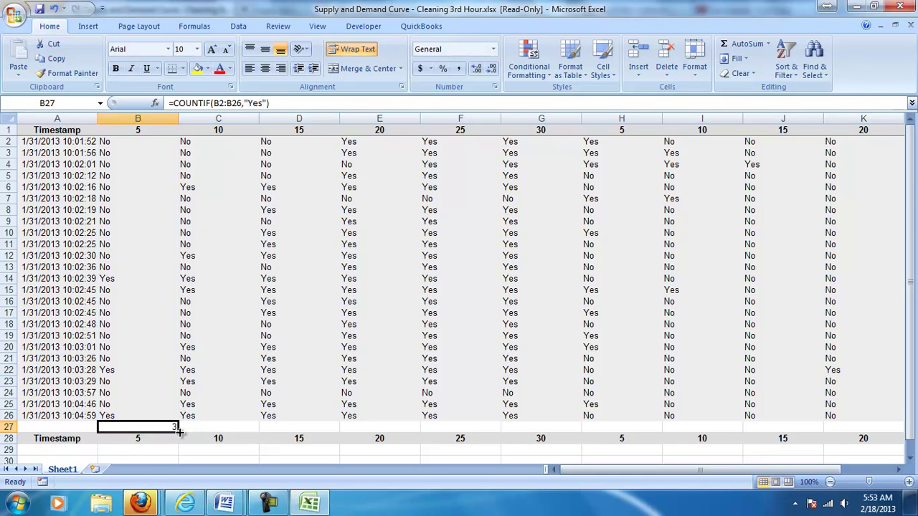
drag(178, 430, 879, 441)
drag(818, 437, 818, 435)
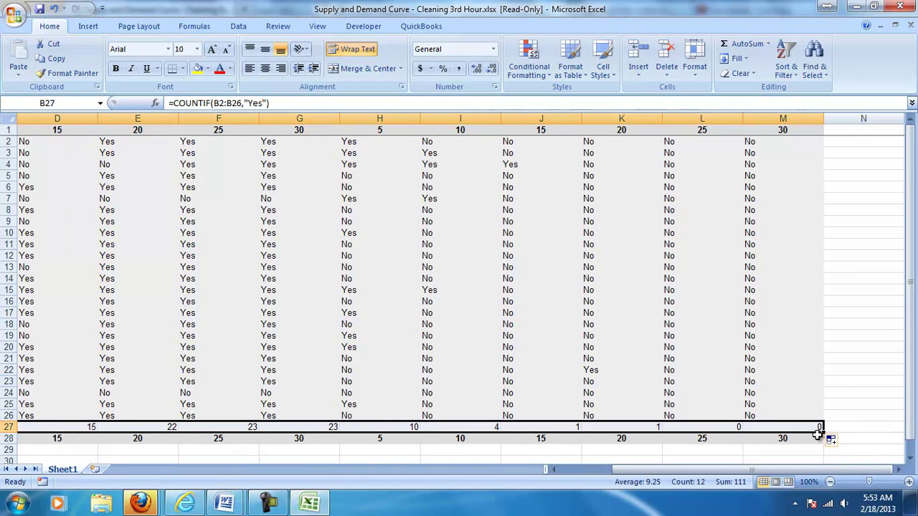
key(Left)
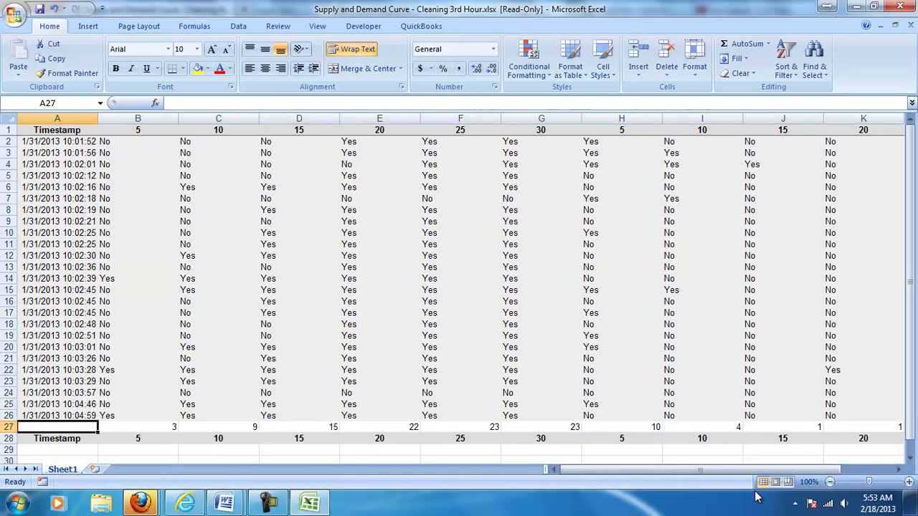
key(Right)
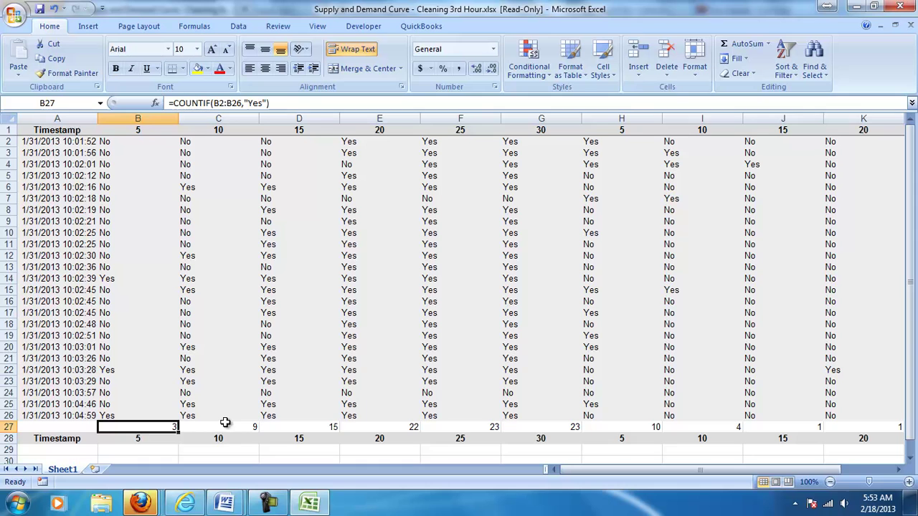
click(229, 425)
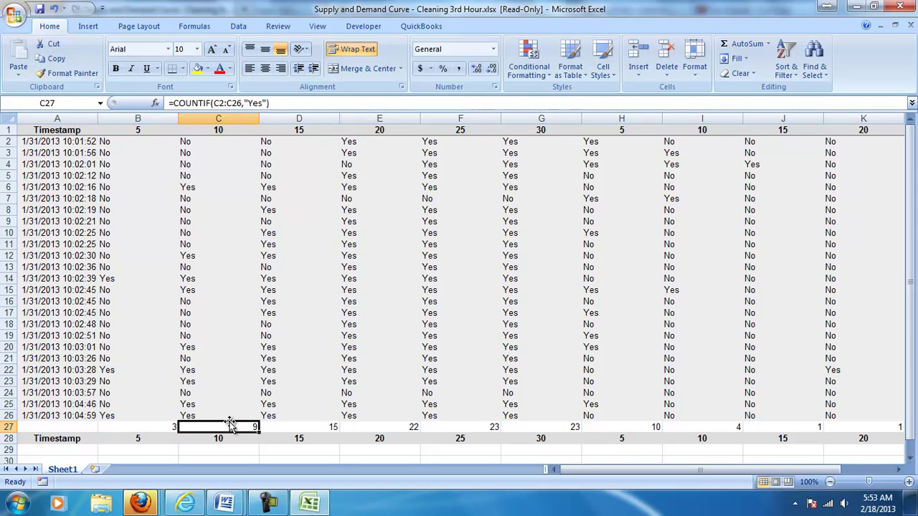
key(Left)
key(Right)
key(Right)
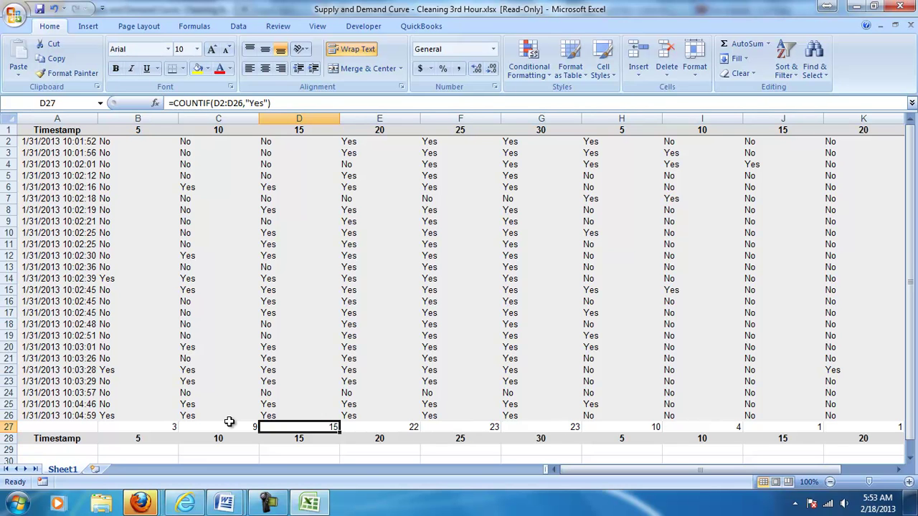
- Try to plot B27:L28 as a scatter chart with smooth lines and markers, and delete that chart
drag(172, 427, 738, 318)
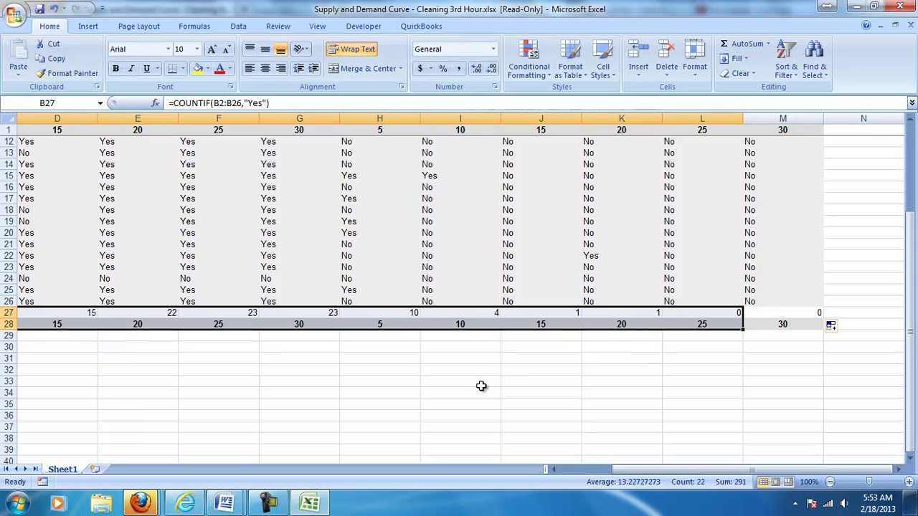
click(89, 26)
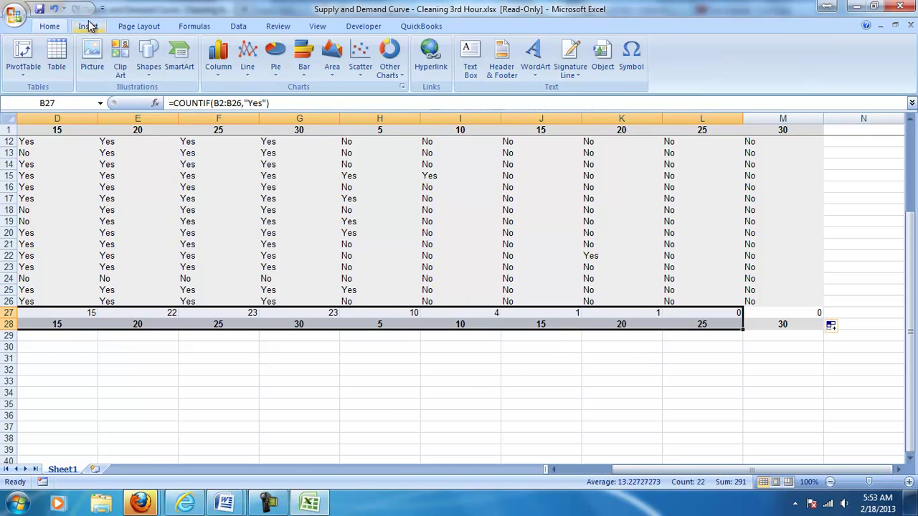
click(364, 68)
click(400, 111)
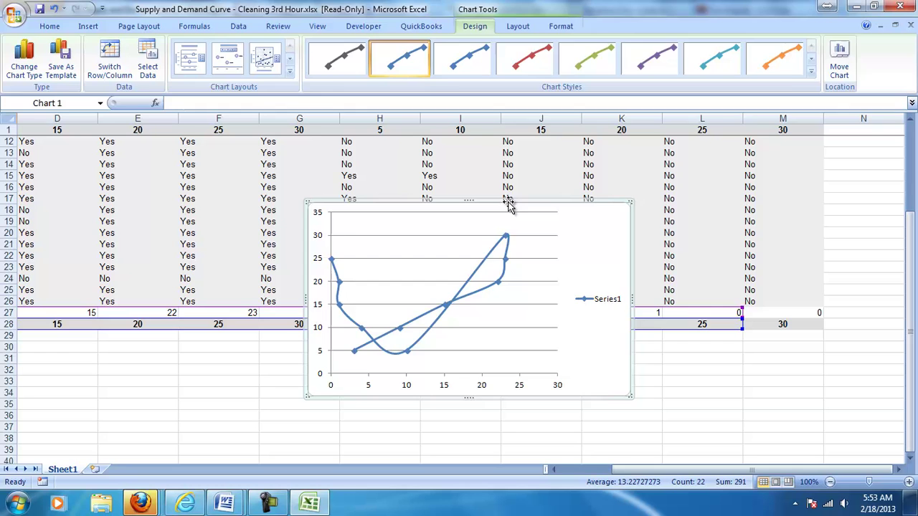
key(Delete)
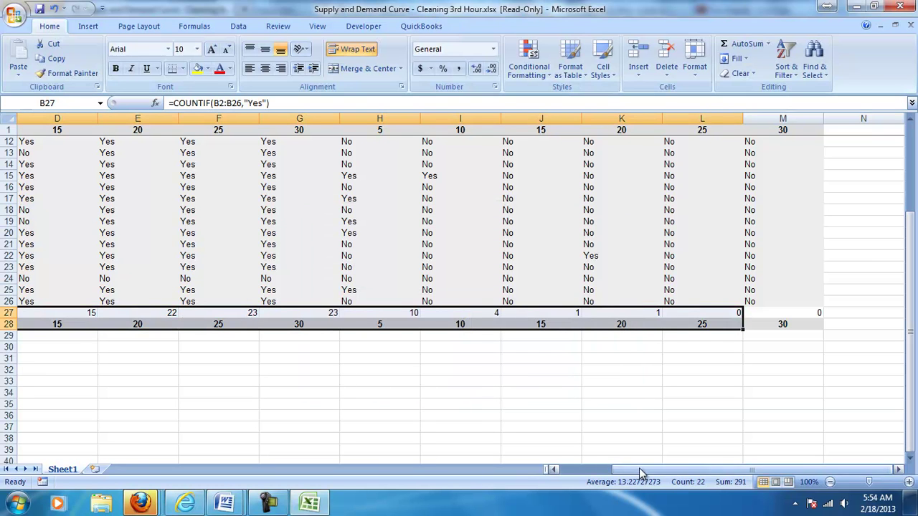
- Insert a scatter chart with smooth lines and markers from the supply counts and prices in B27:G28
drag(639, 468, 584, 469)
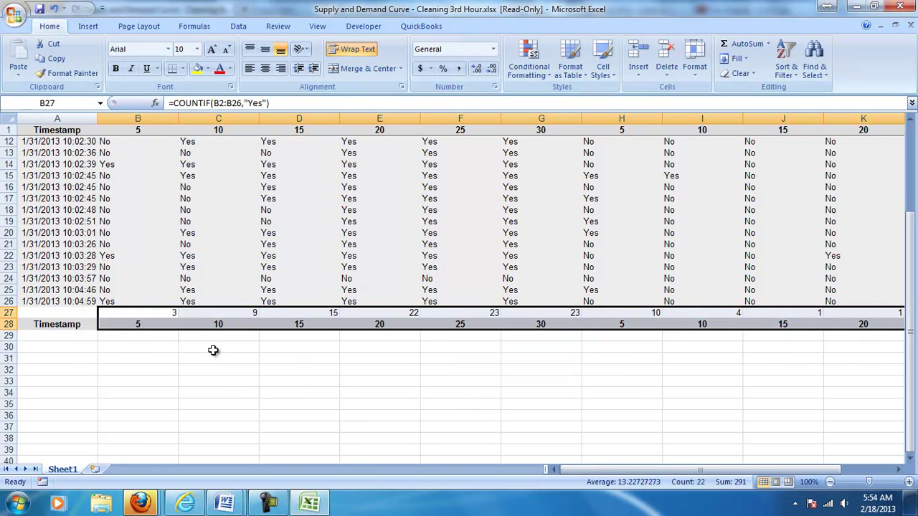
click(170, 314)
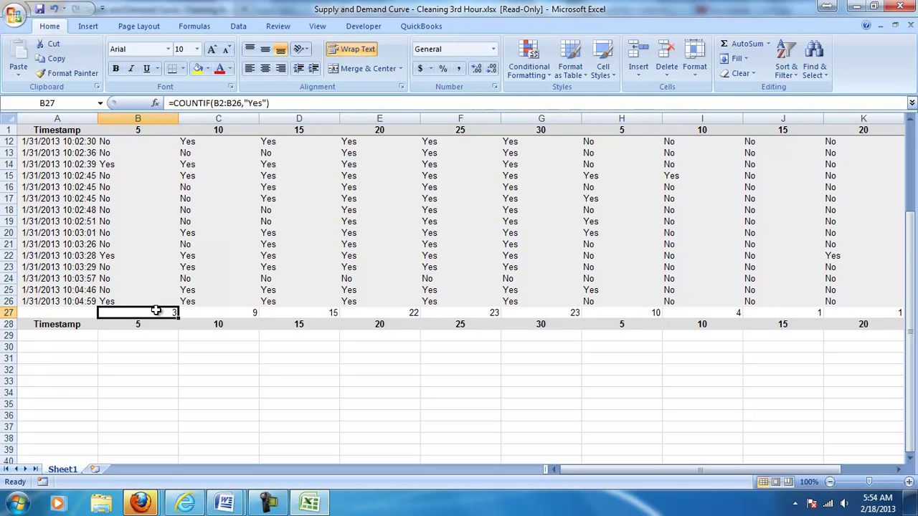
drag(155, 312, 529, 327)
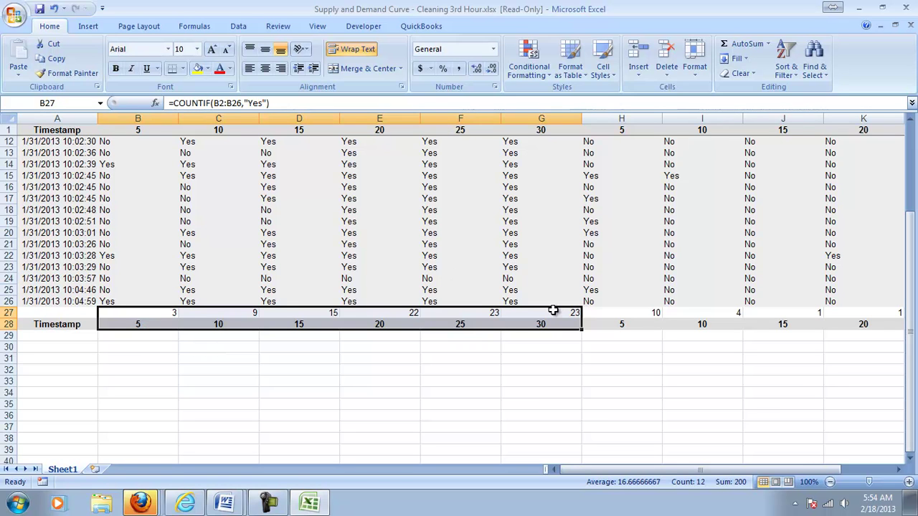
click(88, 27)
click(359, 68)
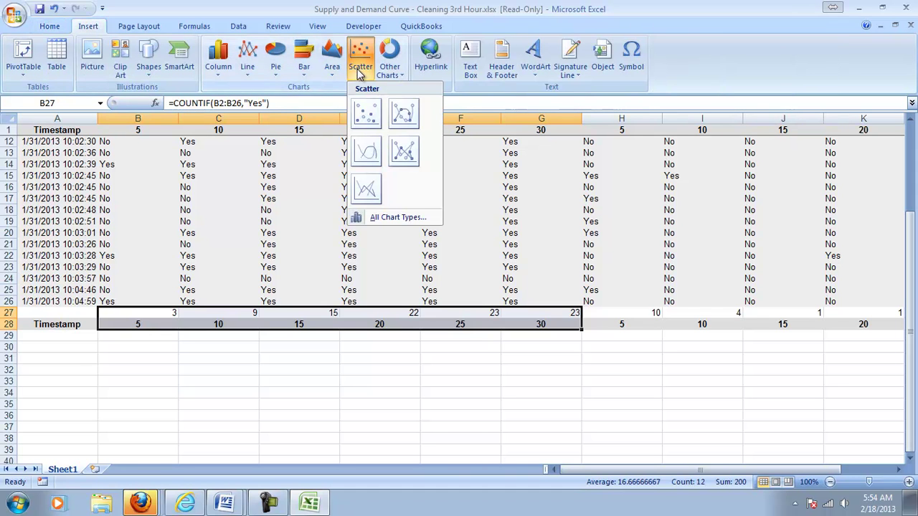
click(402, 115)
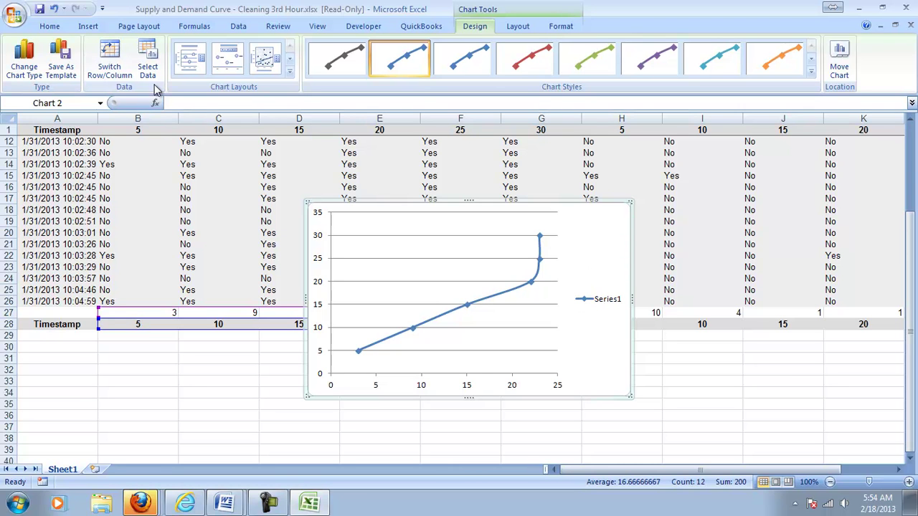
right_click(582, 258)
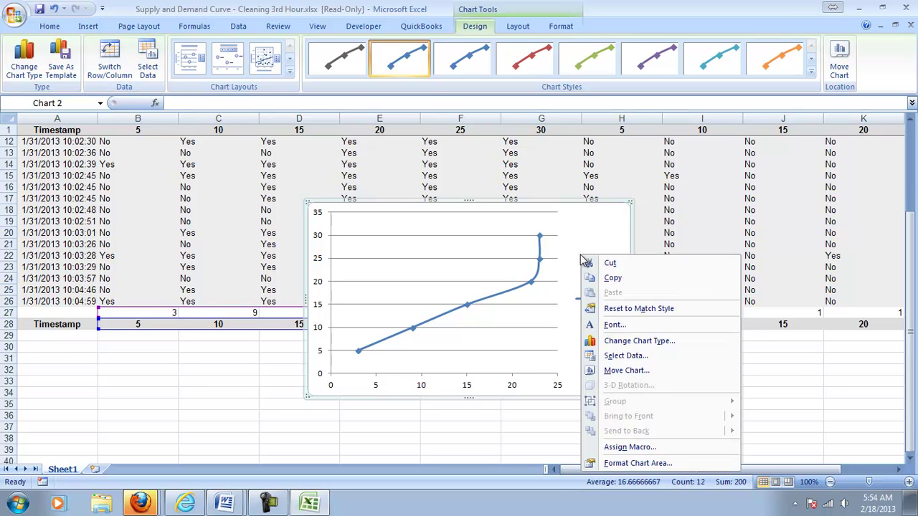
click(618, 357)
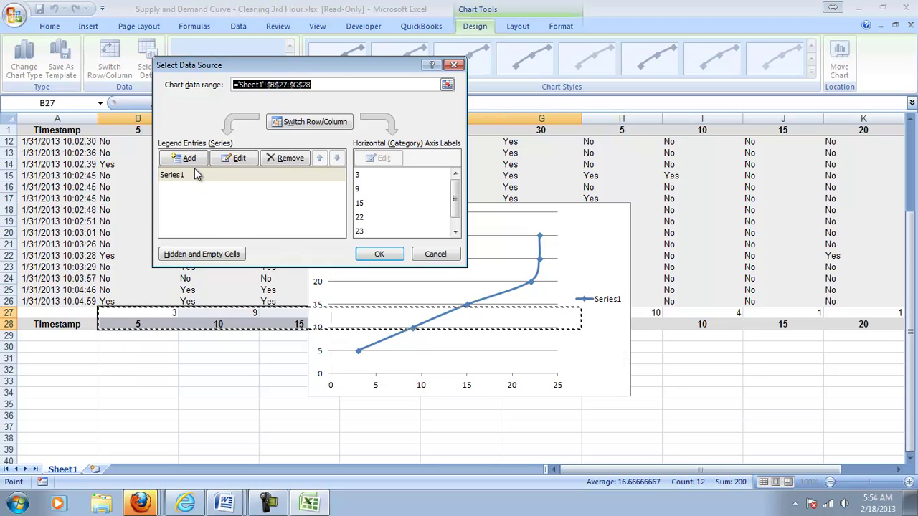
click(227, 159)
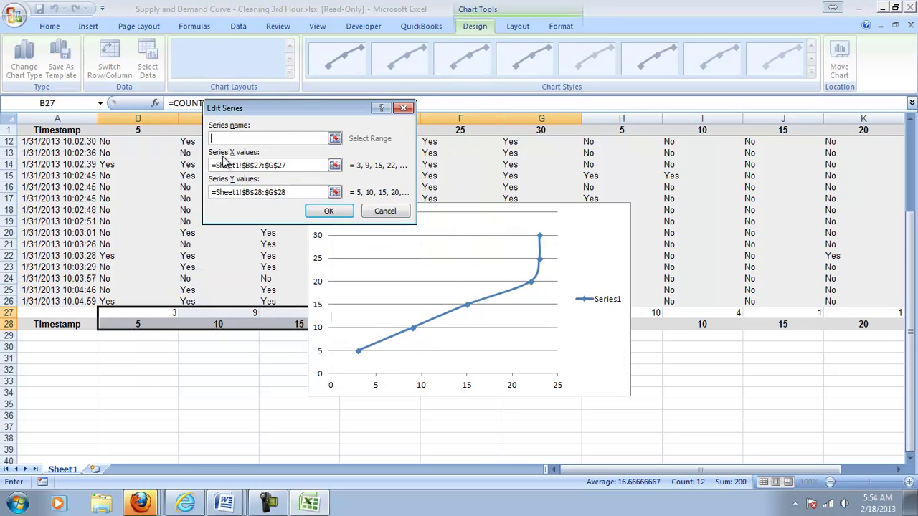
text(Supply)
click(328, 213)
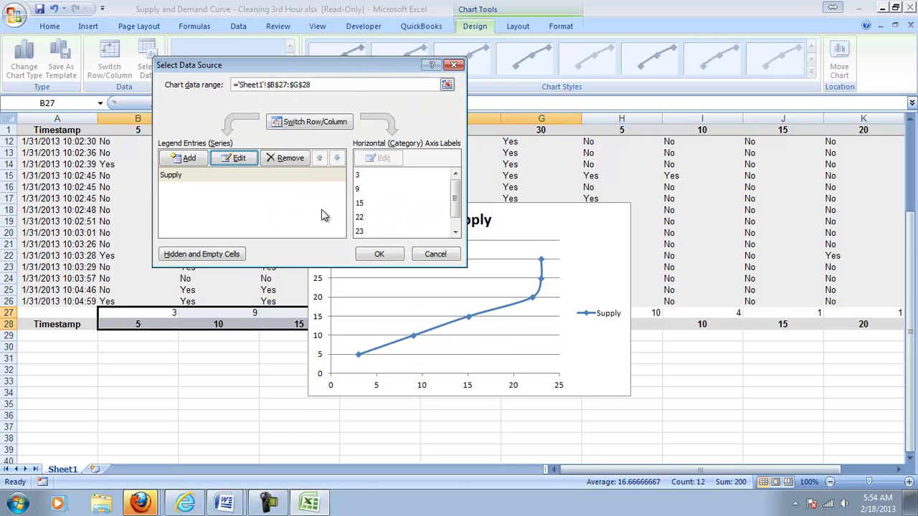
click(187, 159)
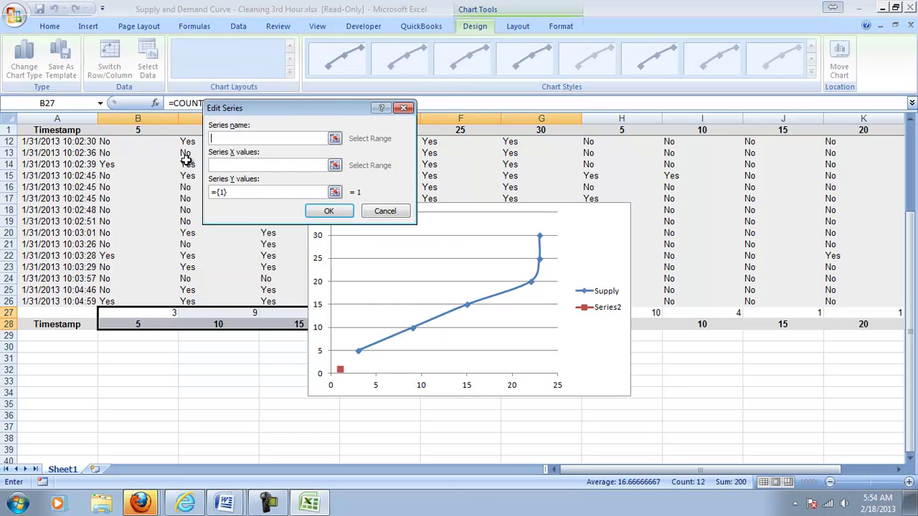
text(Demand)
click(290, 167)
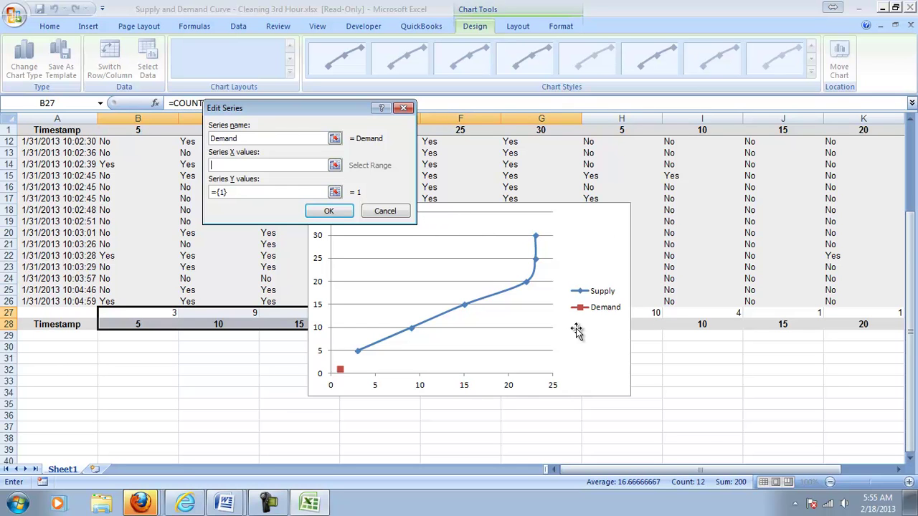
click(384, 210)
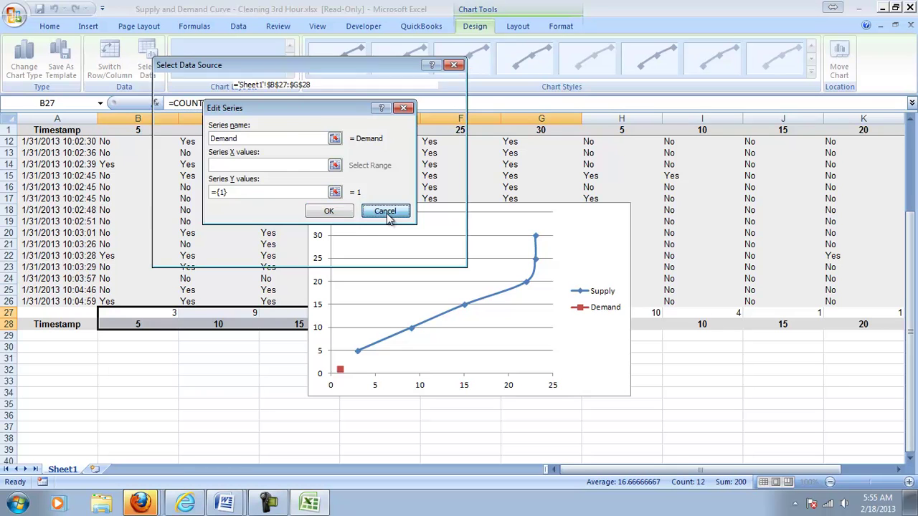
click(435, 254)
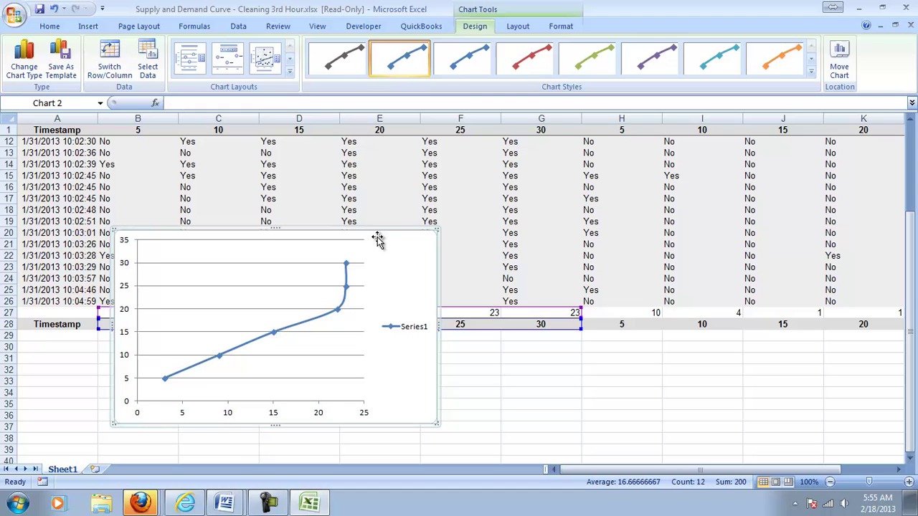
- Edit the chart's existing data series and name it Supply
click(148, 66)
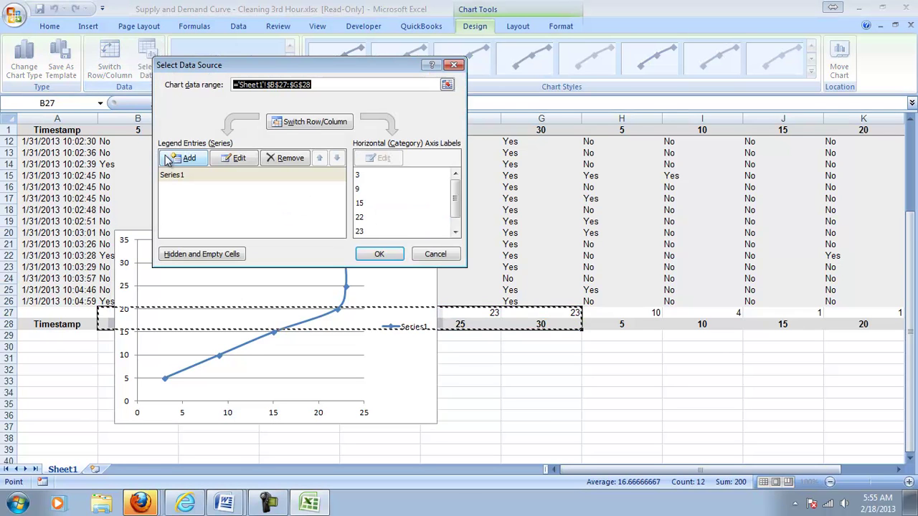
click(236, 159)
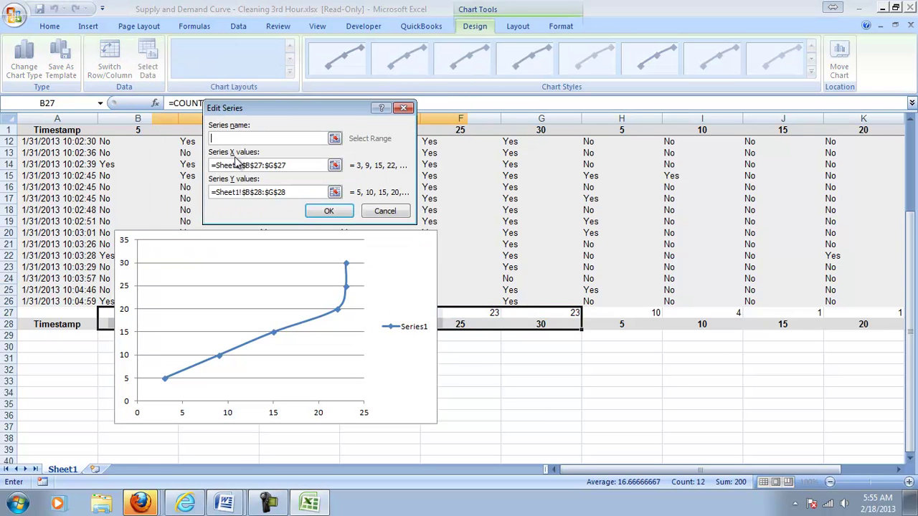
text(Supply)
click(328, 211)
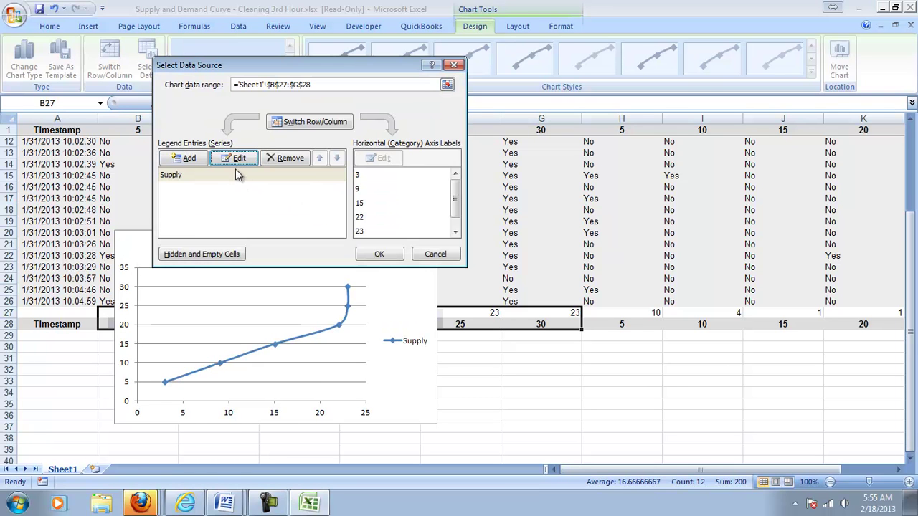
- Add a second data series named Demand to the chart, with H27:L27 as its X values
click(188, 158)
text(Dem)
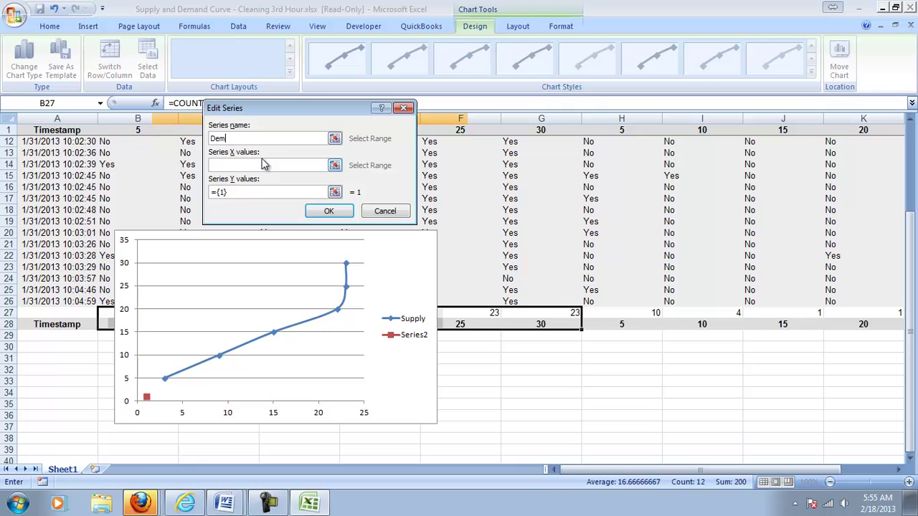
text(and)
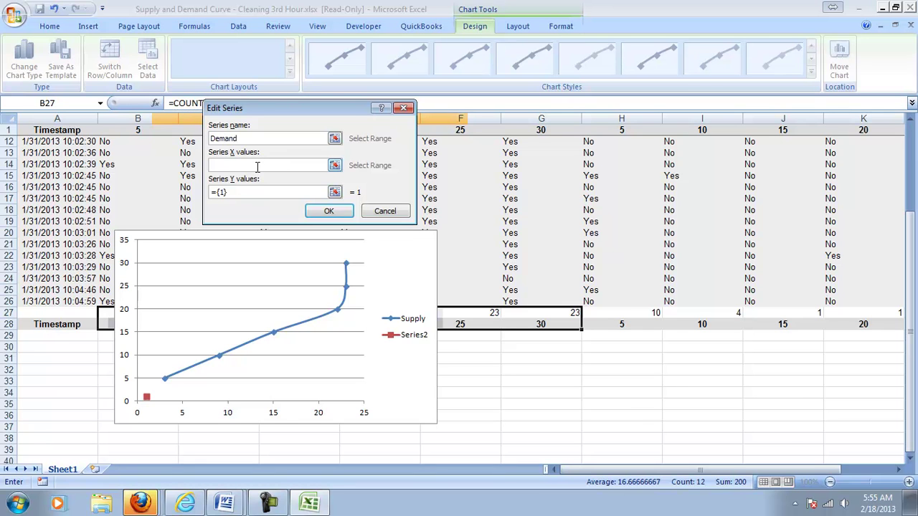
click(257, 166)
click(624, 316)
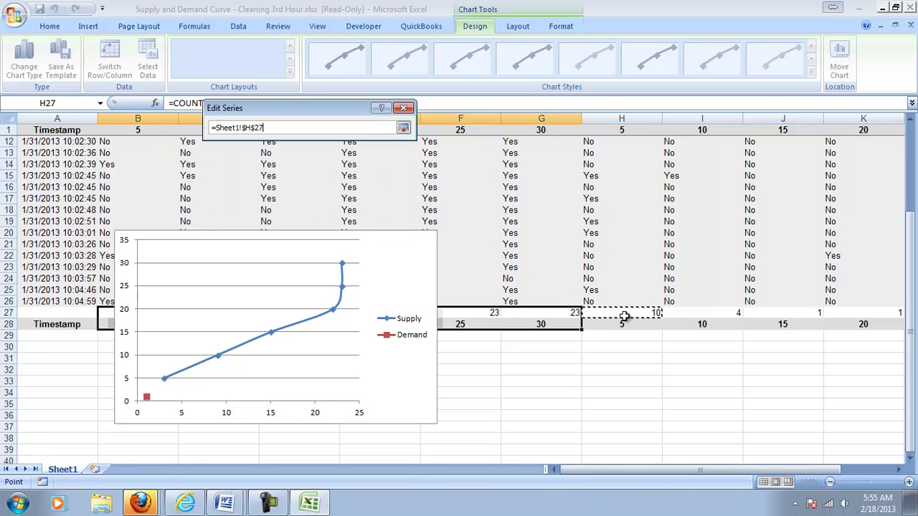
drag(624, 316, 687, 310)
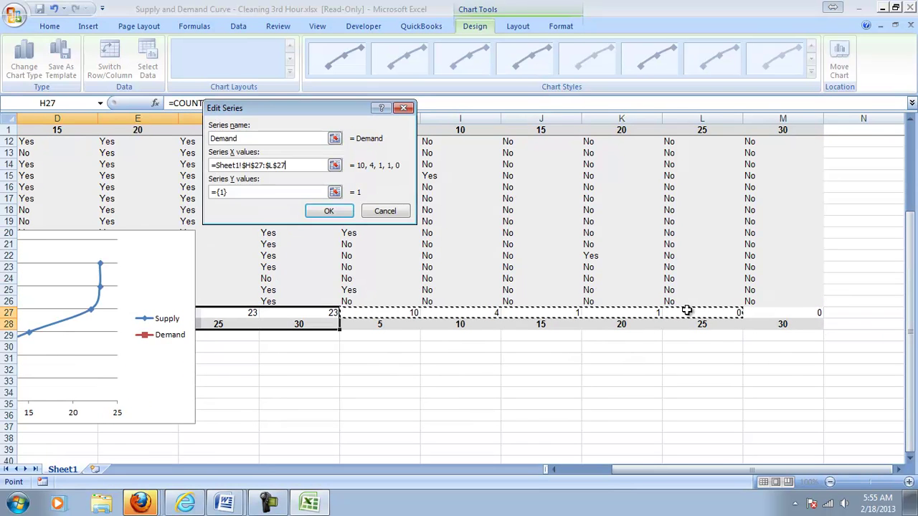
- Set the Demand series' Y values to H28:L28 and apply the new data source to the chart
click(289, 192)
drag(231, 195, 206, 192)
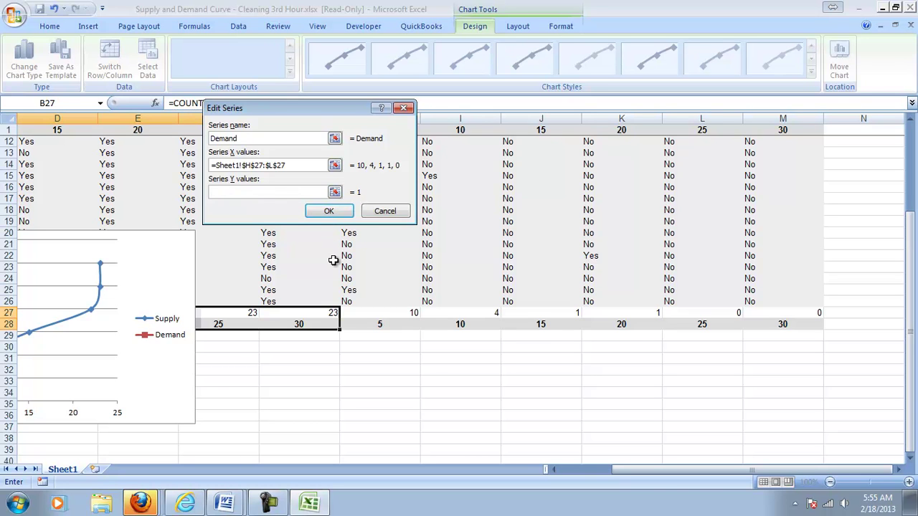
click(366, 323)
drag(366, 322, 699, 327)
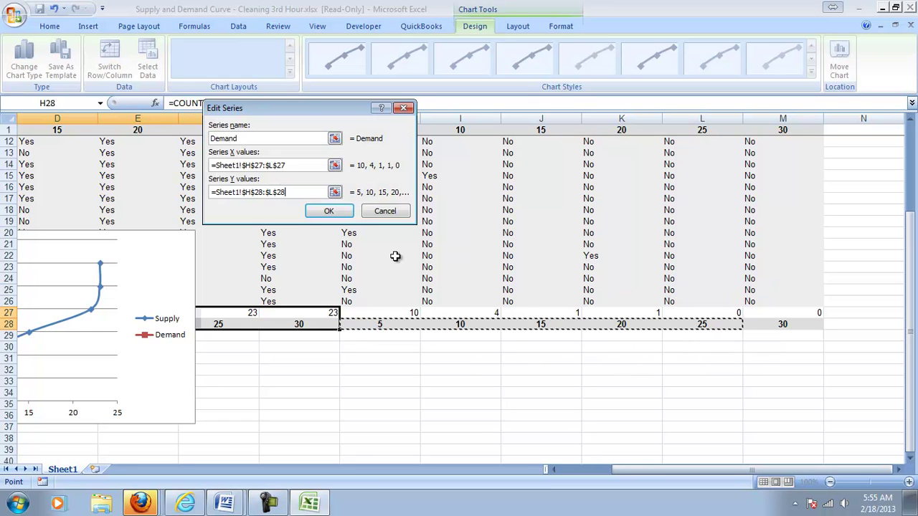
click(340, 213)
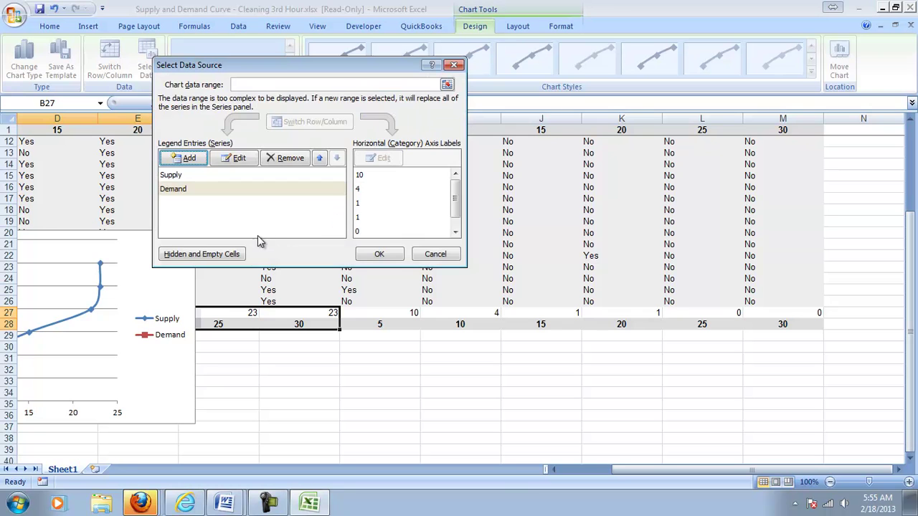
click(394, 258)
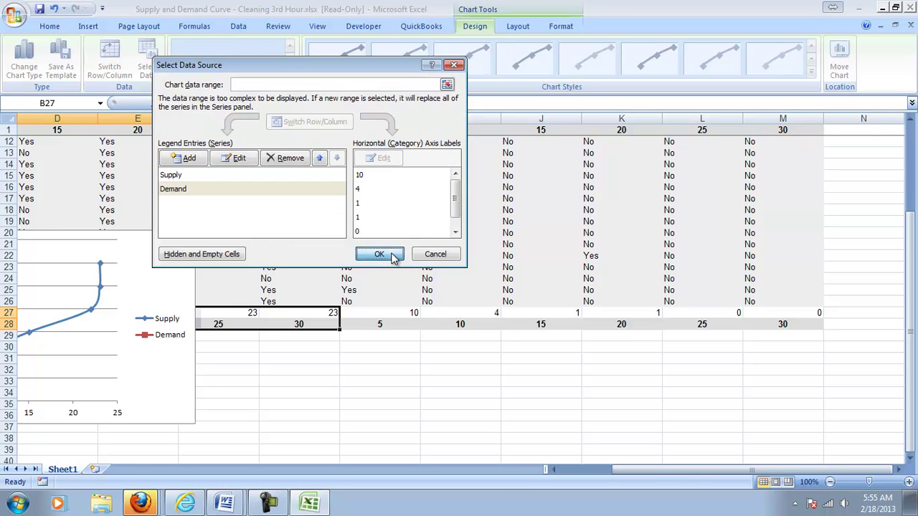
drag(575, 466, 523, 488)
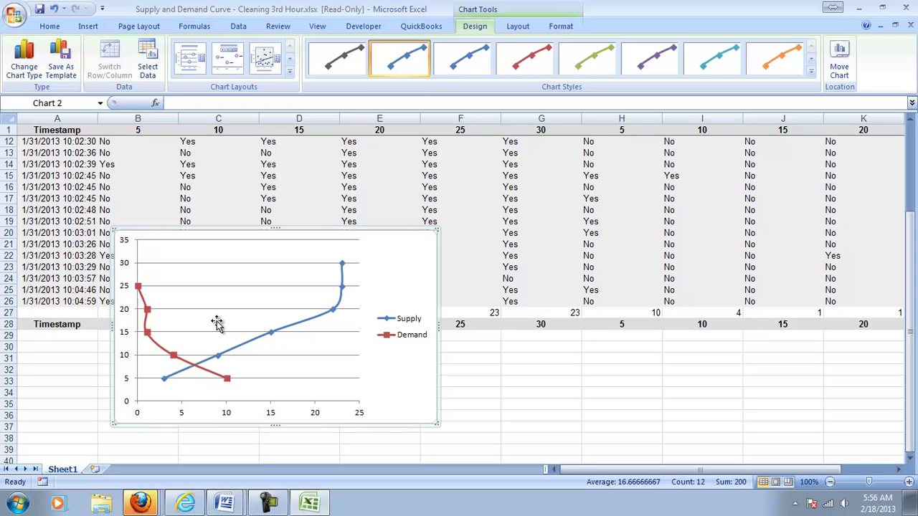
- Add a title above the chart reading "Supply and Demand for Cleaning"
click(521, 29)
click(211, 75)
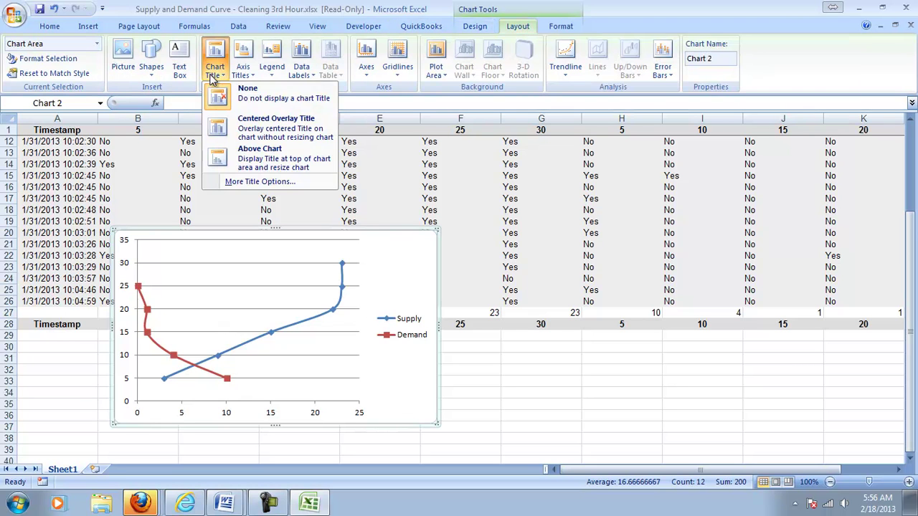
click(260, 152)
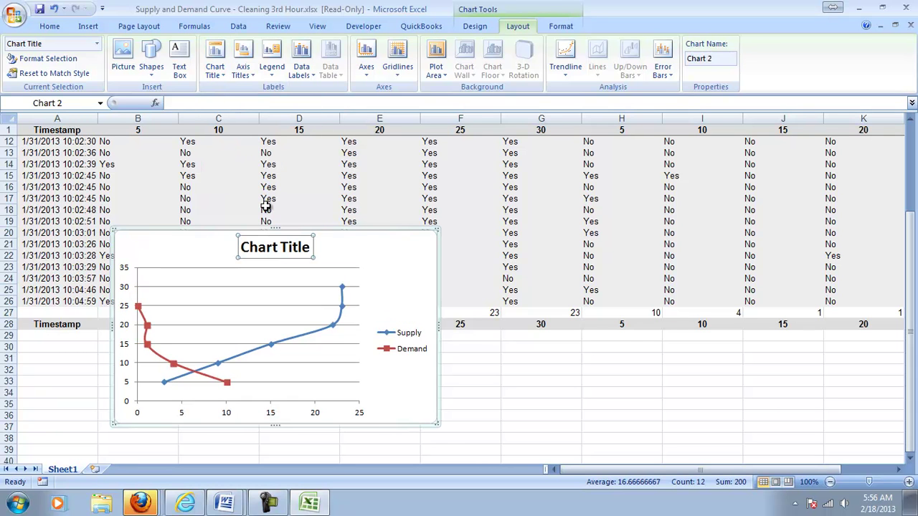
text(Supply and Demand for C)
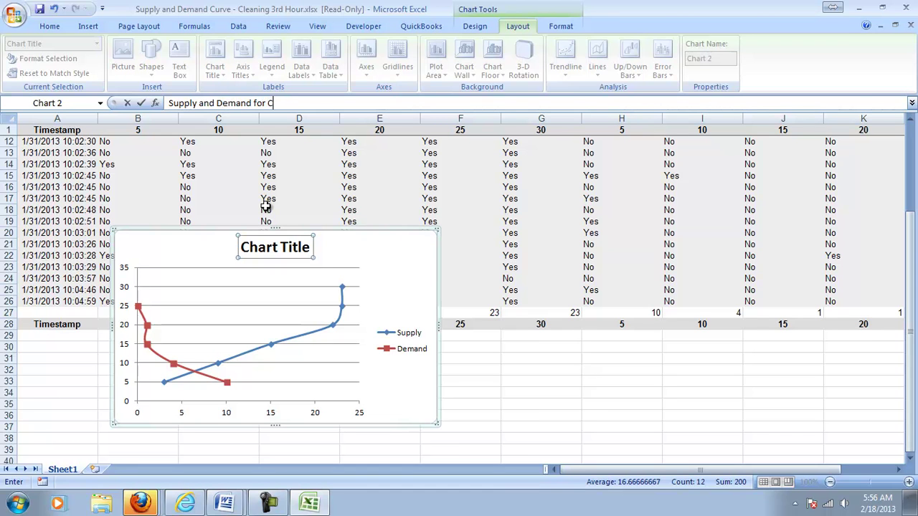
text(leaning)
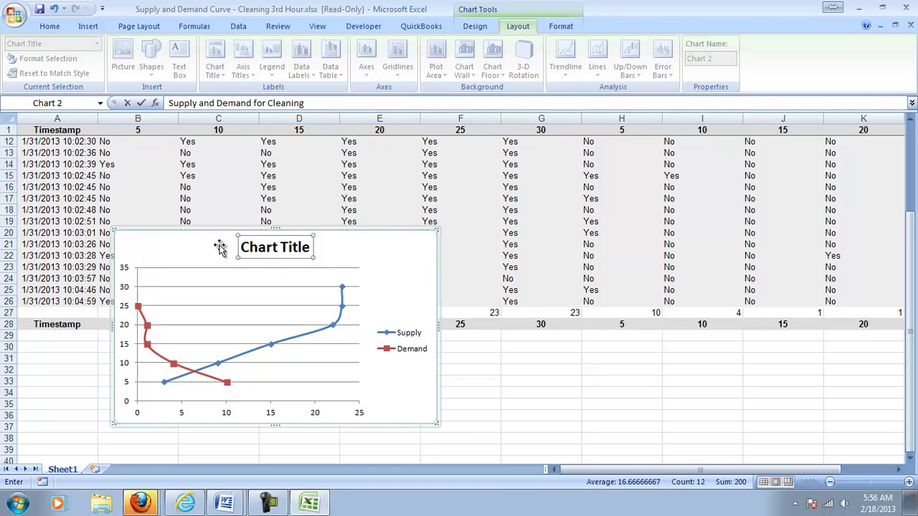
key(Return)
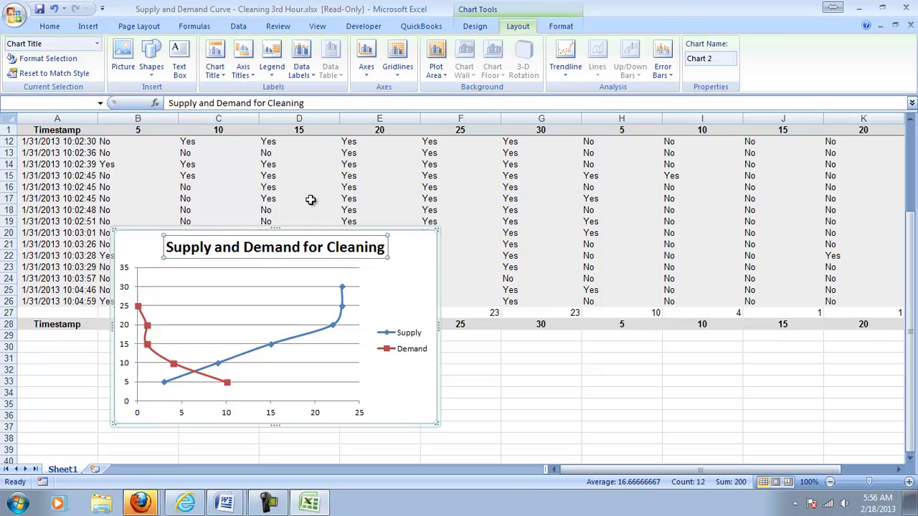
- Add a horizontal axis title below the axis and name it Quantity
click(243, 68)
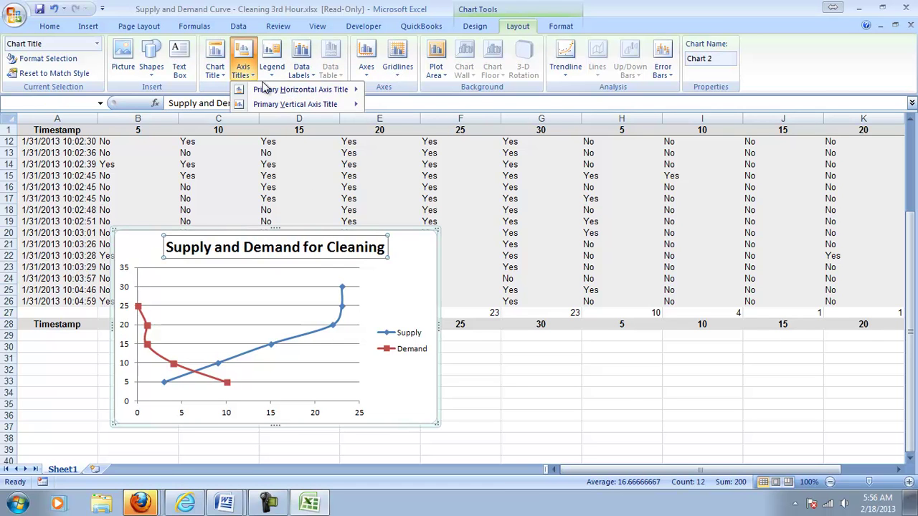
mouse_move(279, 95)
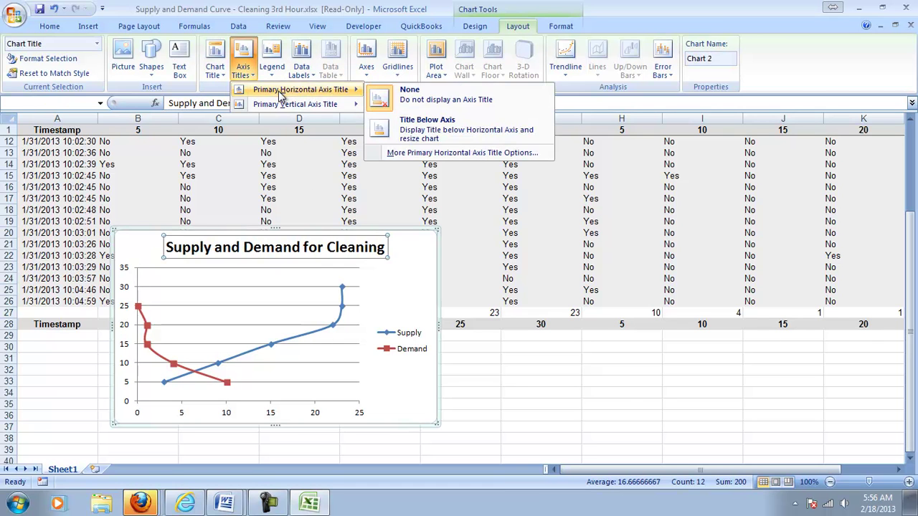
click(415, 123)
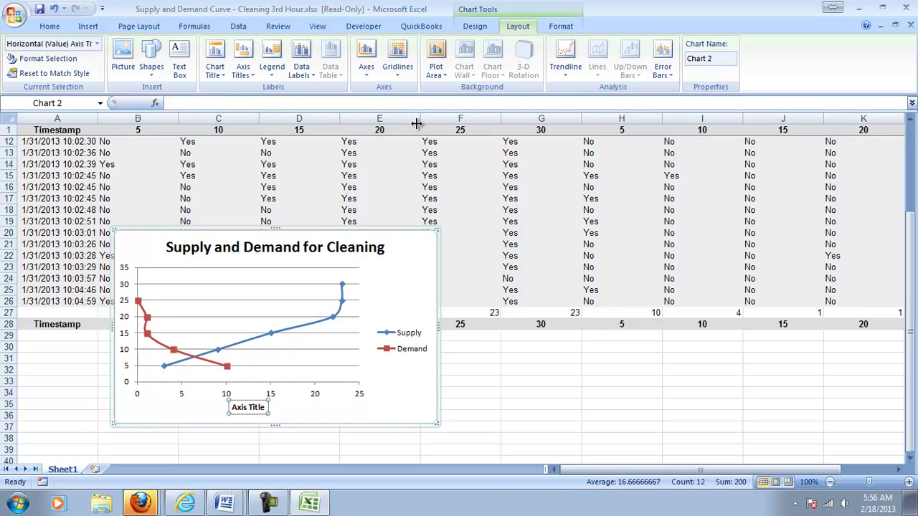
text(Qu)
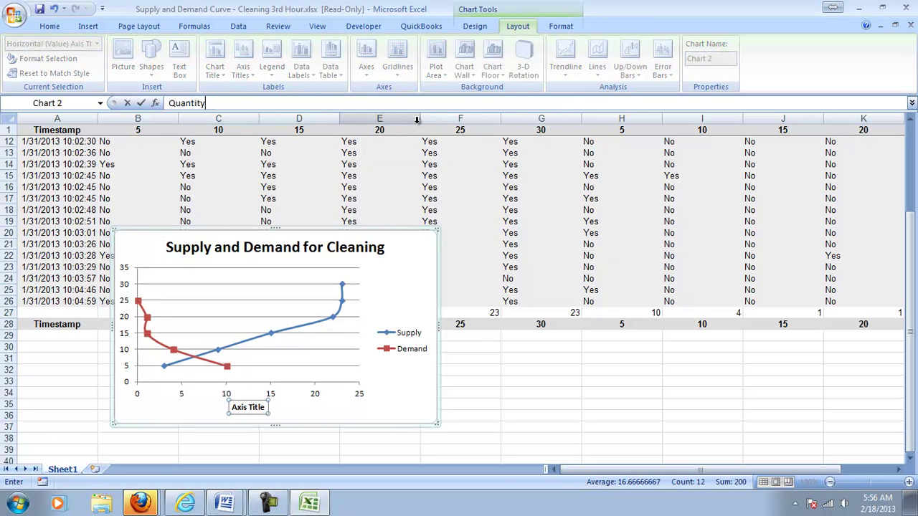
text(antity)
key(Return)
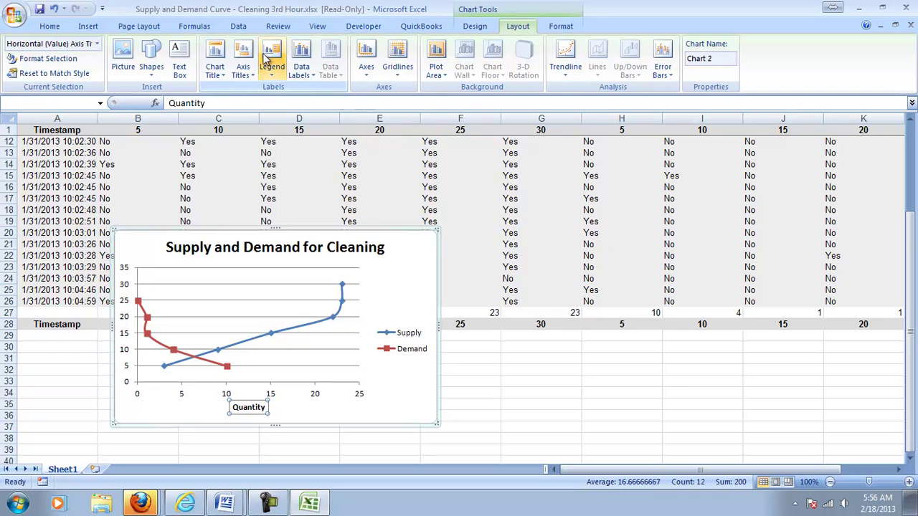
- Add a rotated vertical axis title to the chart and name it Price
click(242, 68)
mouse_move(281, 106)
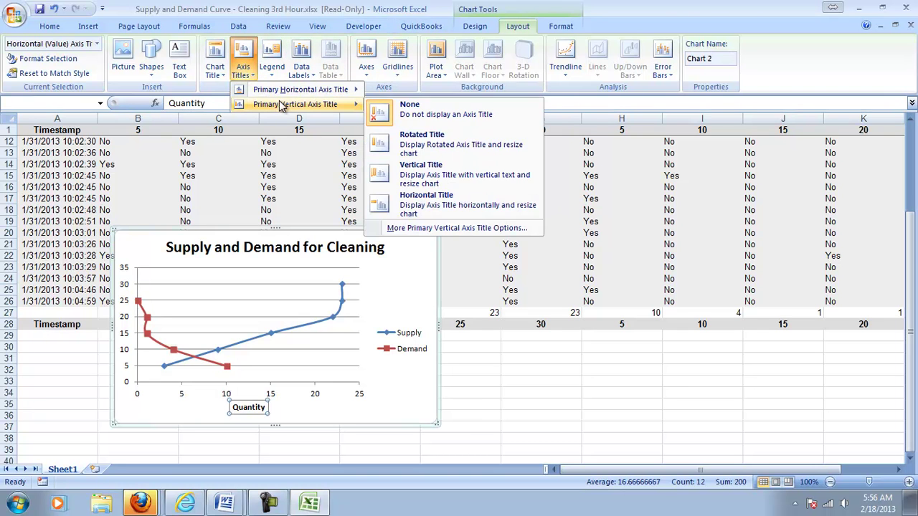
click(415, 144)
text(P)
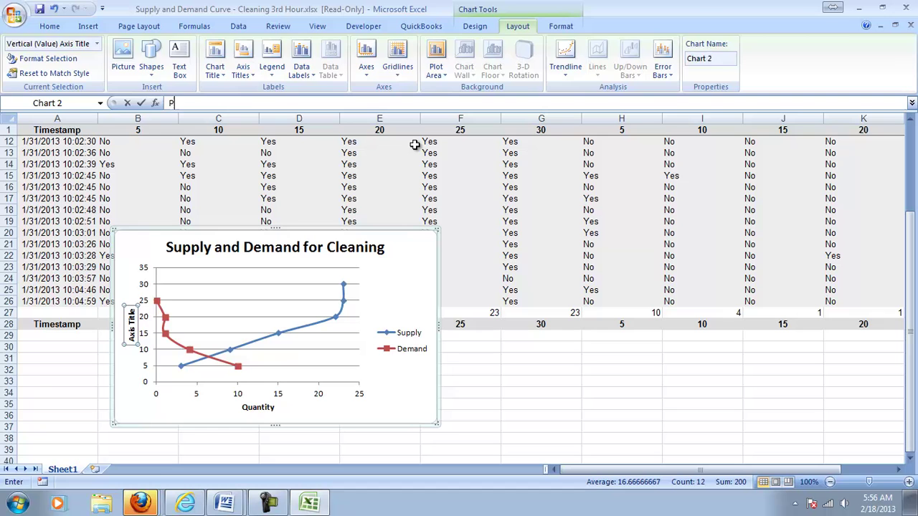
text(rice)
key(Return)
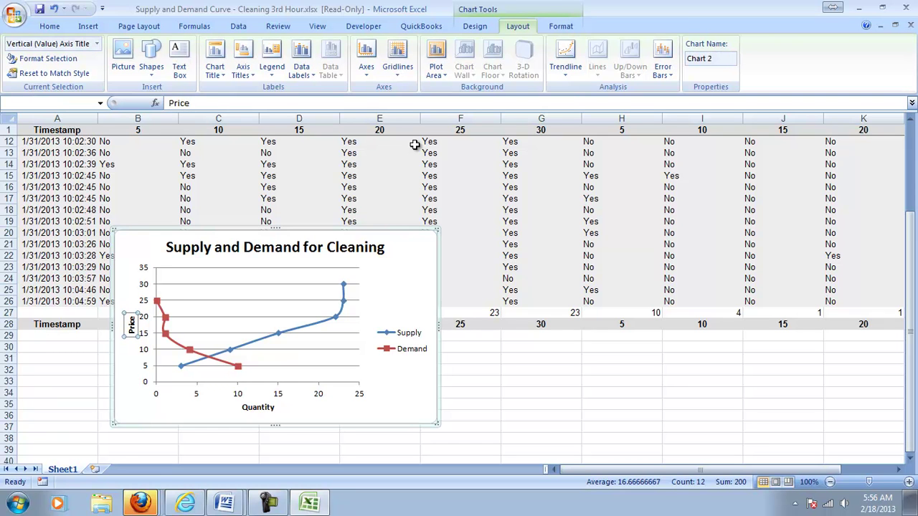